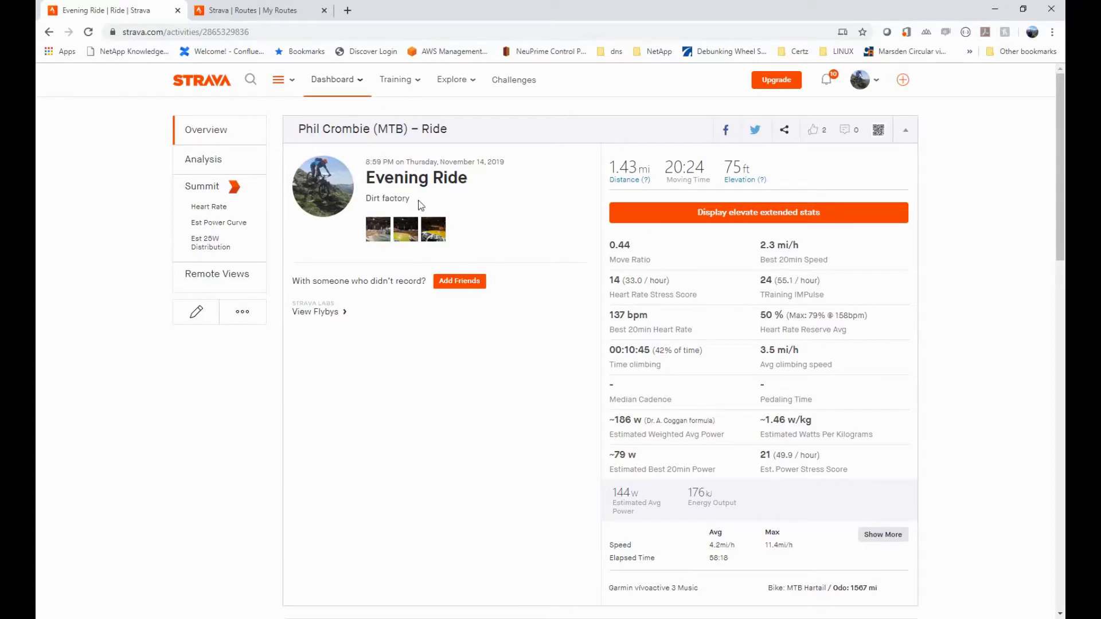
Step: Look over the November 14 Evening Ride's stats and map and export the activity as a GPX file
click(425, 416)
scroll(425, 418, down, 5)
scroll(425, 419, down, 3)
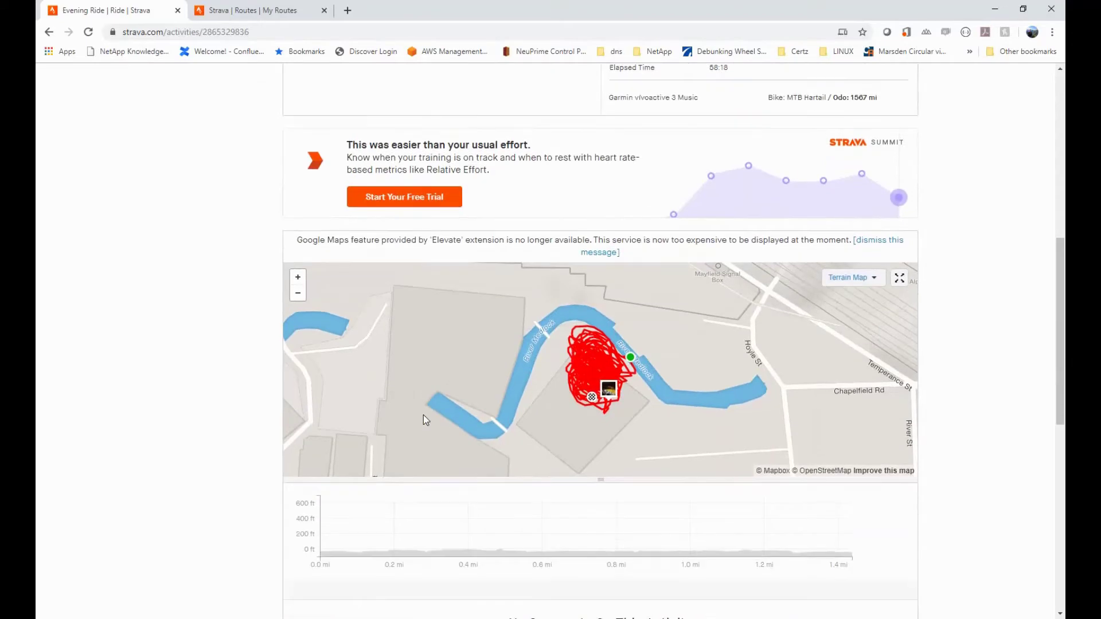
scroll(424, 420, down, 2)
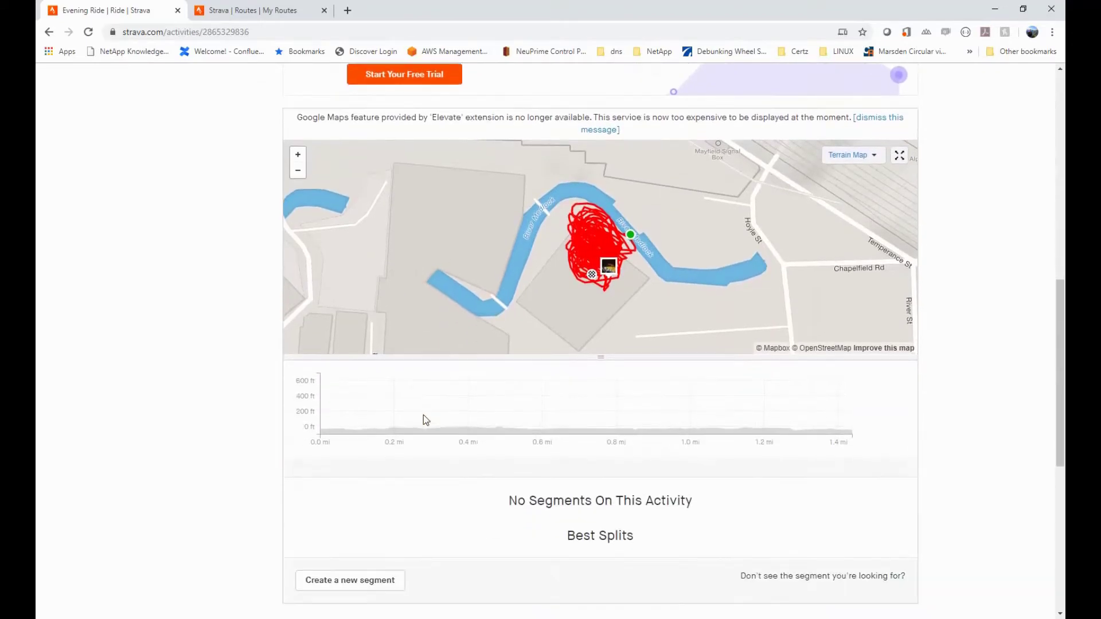
scroll(424, 420, up, 10)
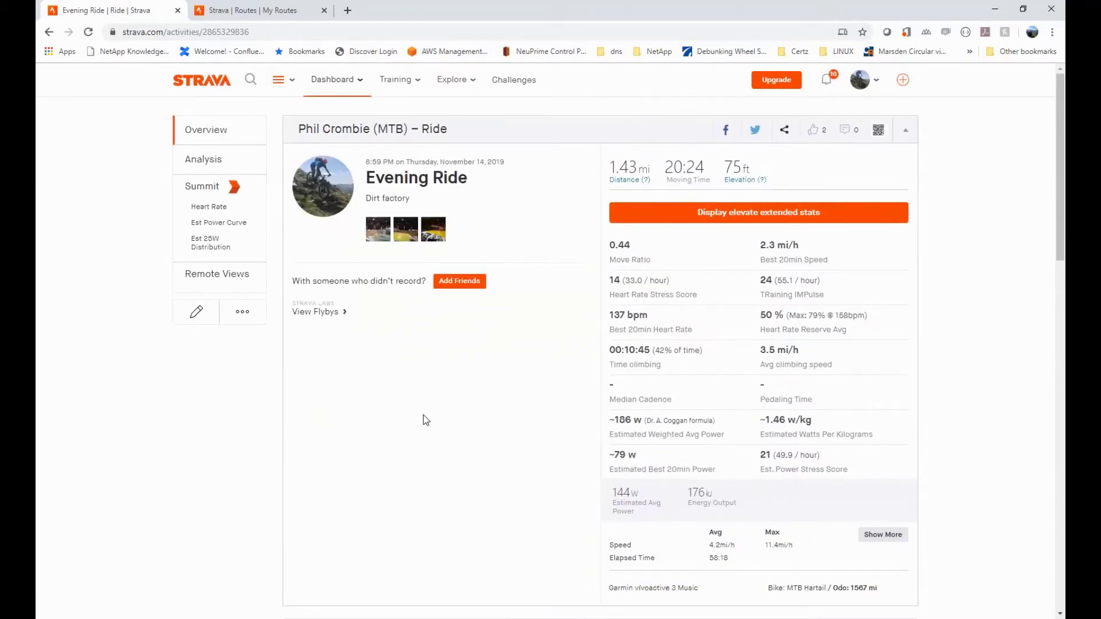
mouse_move(246, 319)
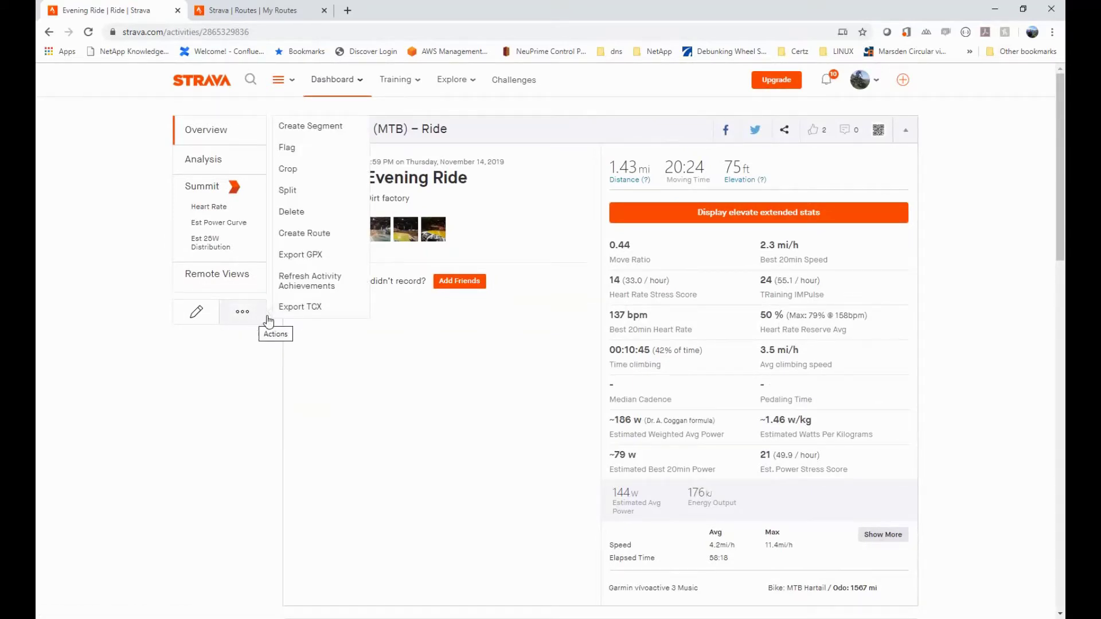
click(310, 255)
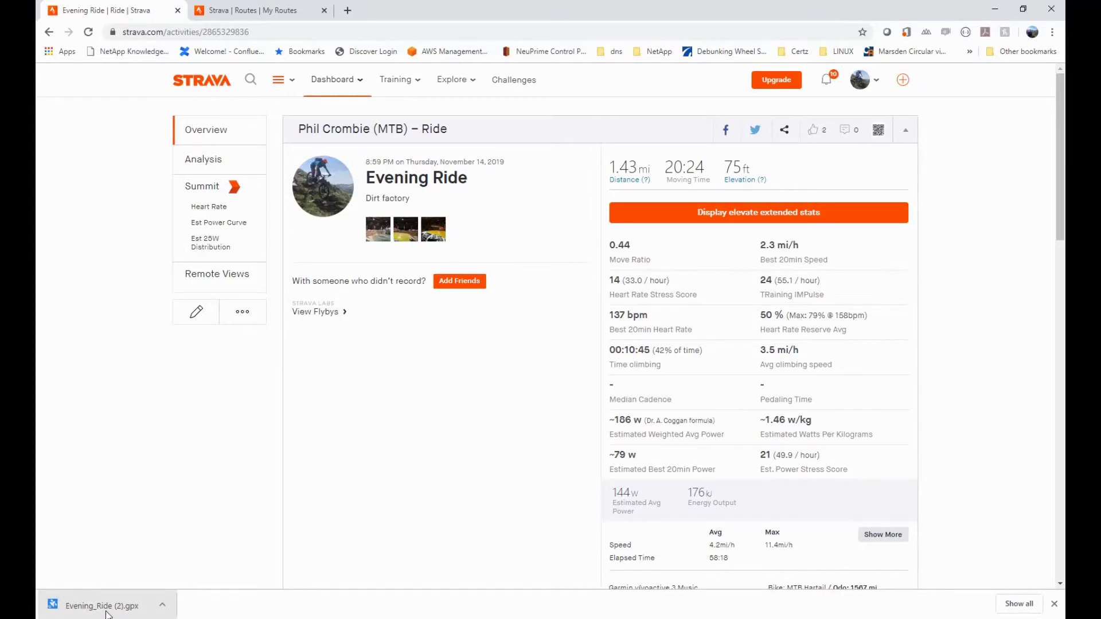
Step: Open the downloaded Evening_Ride (2).gpx file in GPX viewer and recorder and decline the rating request
click(162, 605)
click(182, 528)
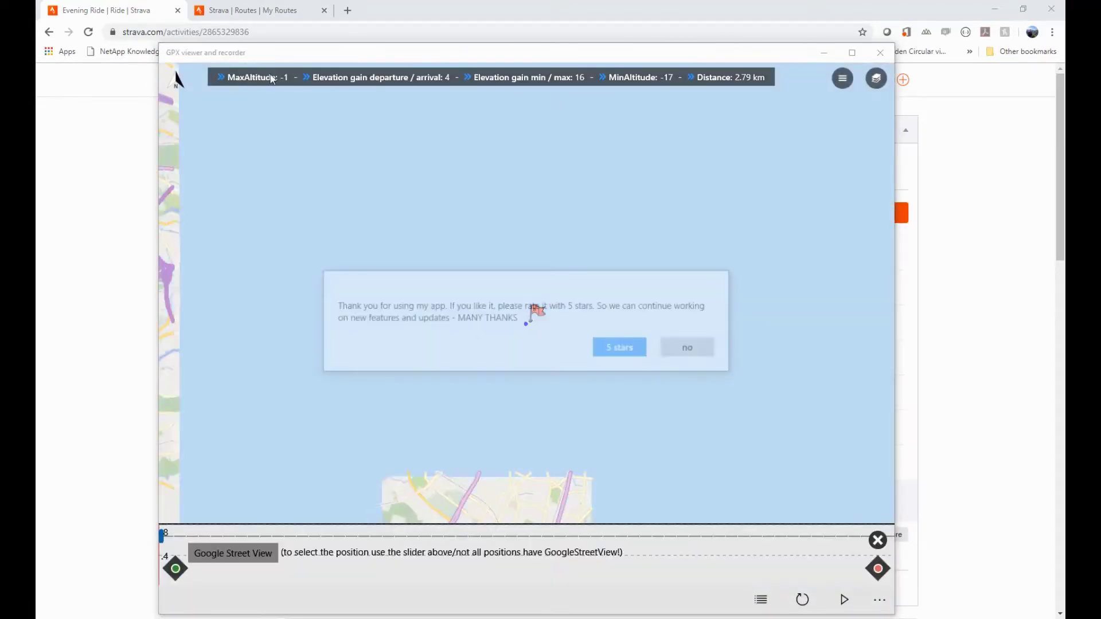
click(687, 347)
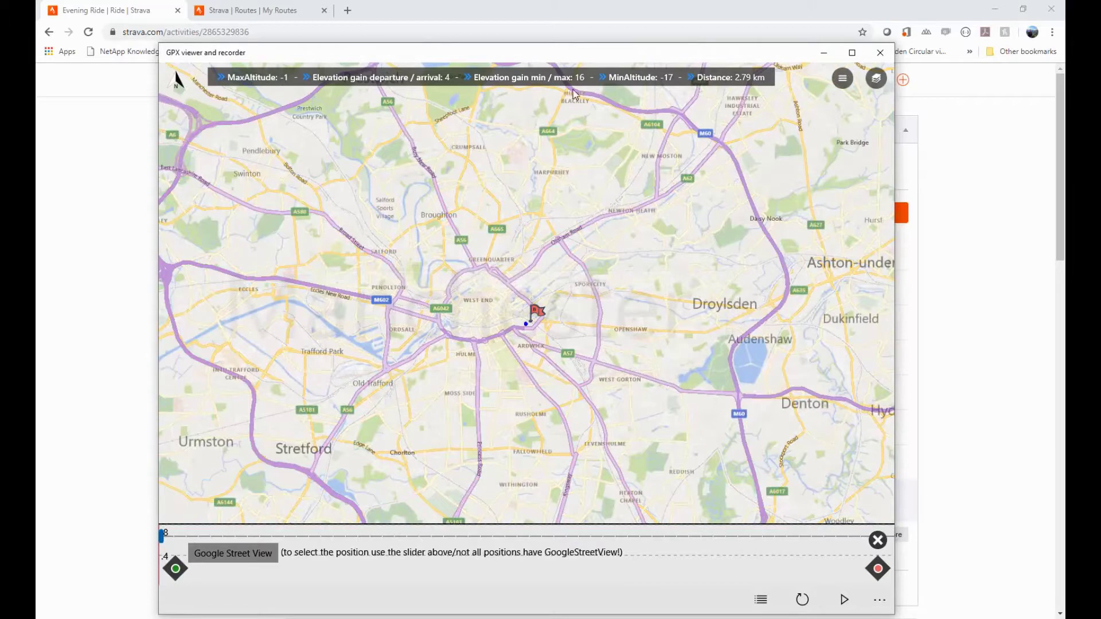
Step: Examine the recorded ride track up close on the GPX viewer's map, and close the viewer
scroll(547, 347, up, 1)
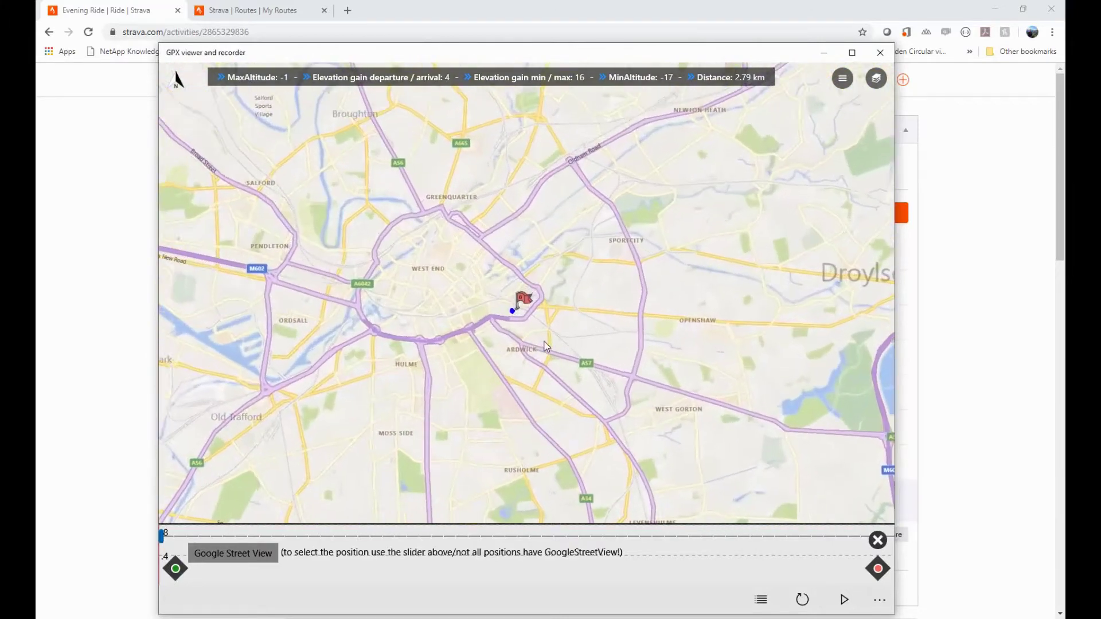
scroll(547, 346, up, 4)
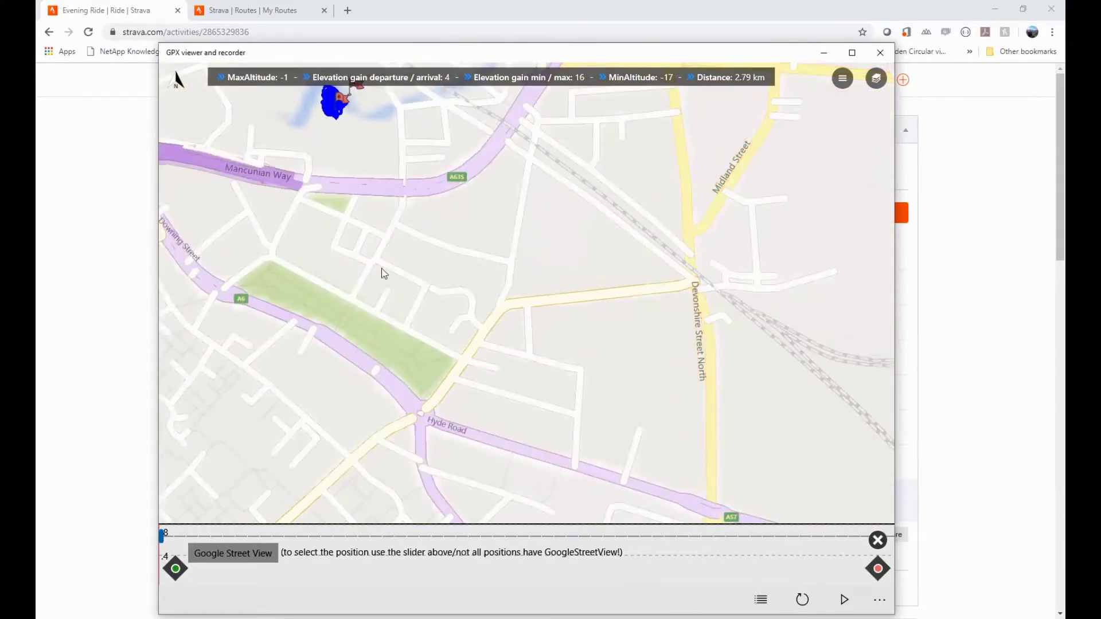
drag(384, 274, 486, 453)
scroll(442, 363, up, 3)
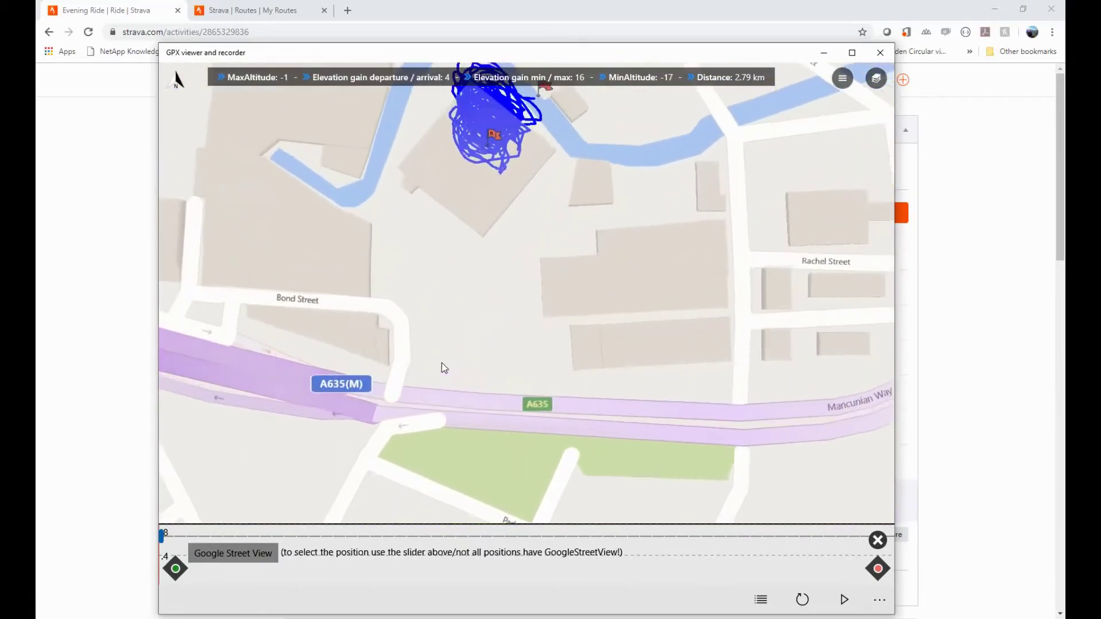
scroll(441, 362, up, 1)
drag(483, 295, 527, 523)
scroll(527, 523, up, 2)
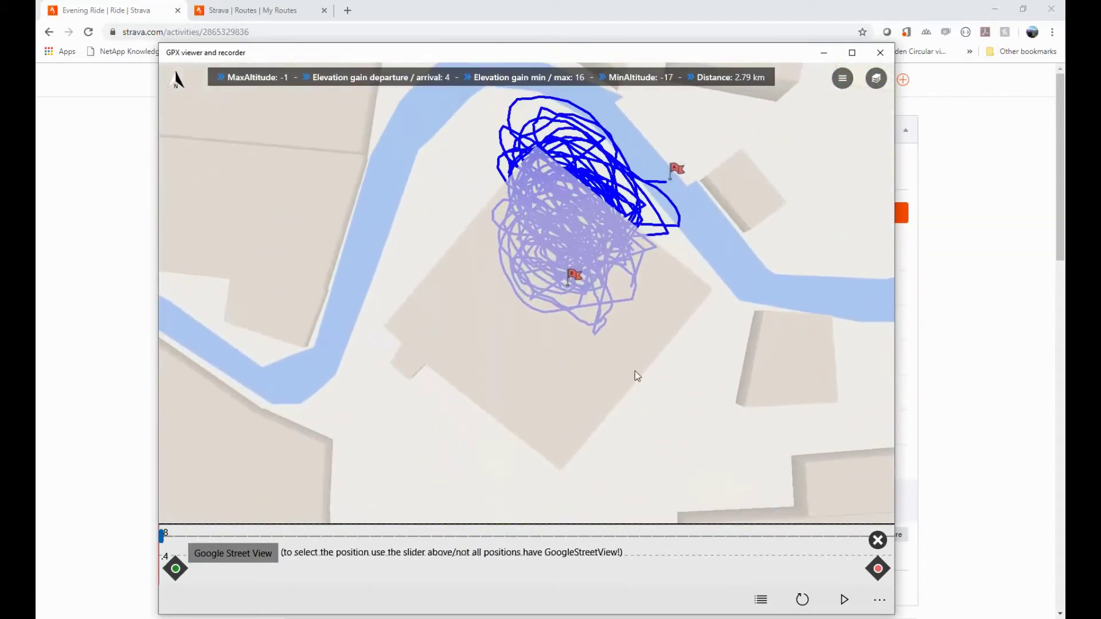
scroll(629, 423, down, 1)
scroll(629, 464, down, 2)
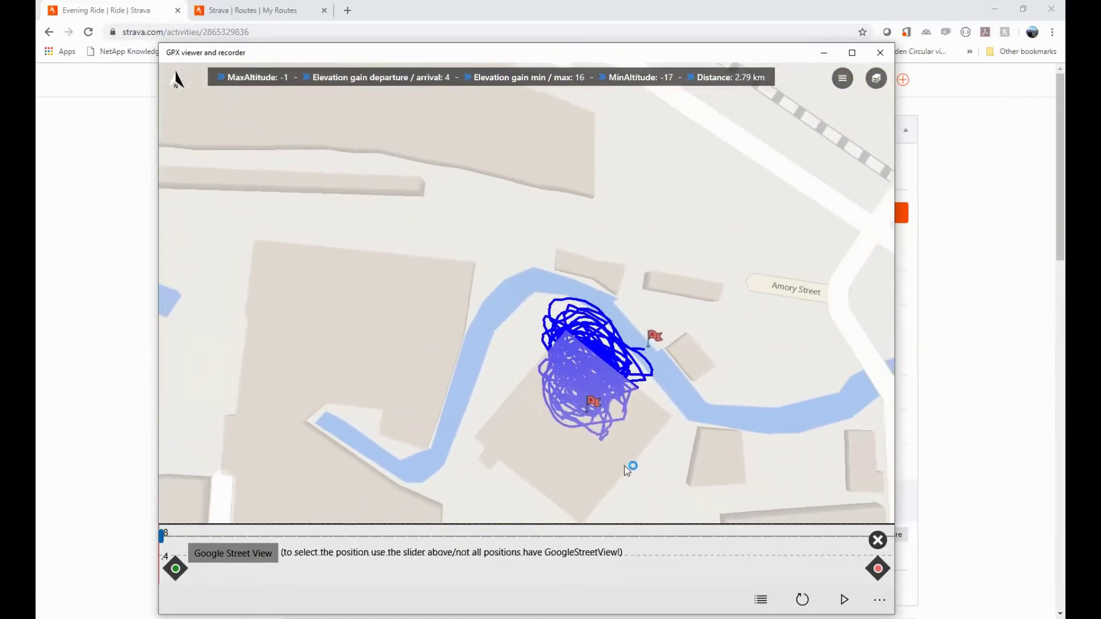
scroll(628, 471, down, 2)
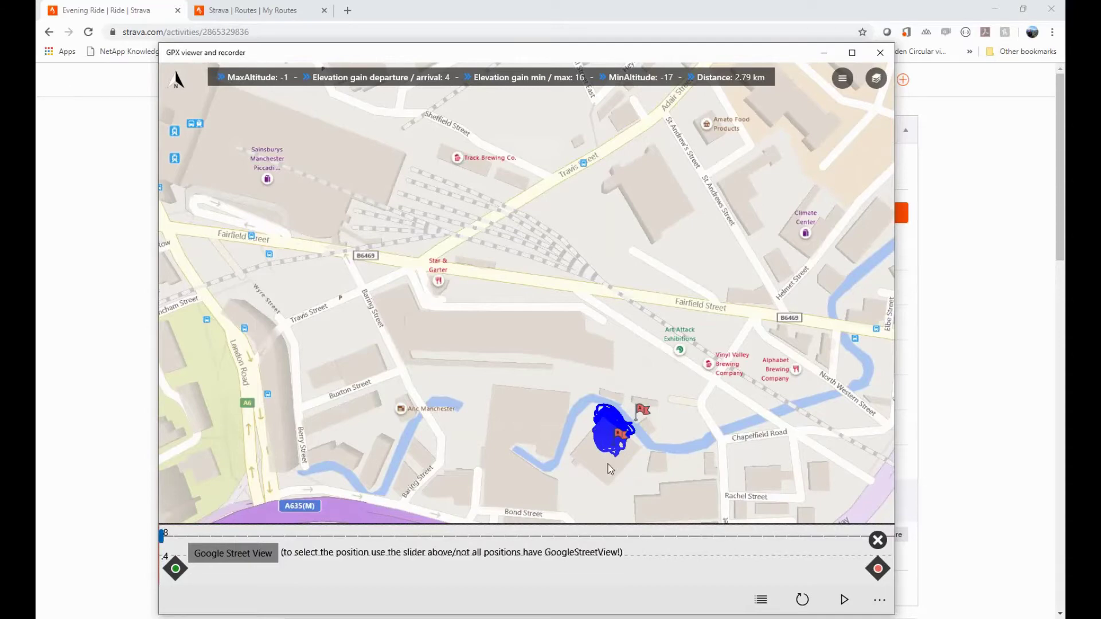
click(880, 53)
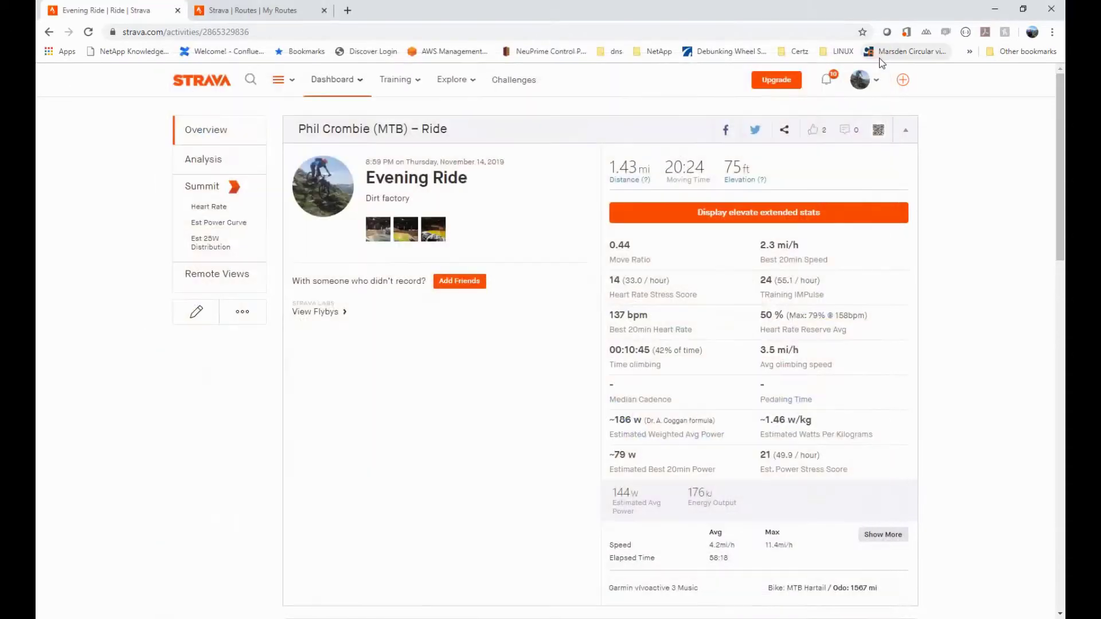
Step: From the My Routes page, search athletes for "ste" and open the followed friend's profile
click(250, 11)
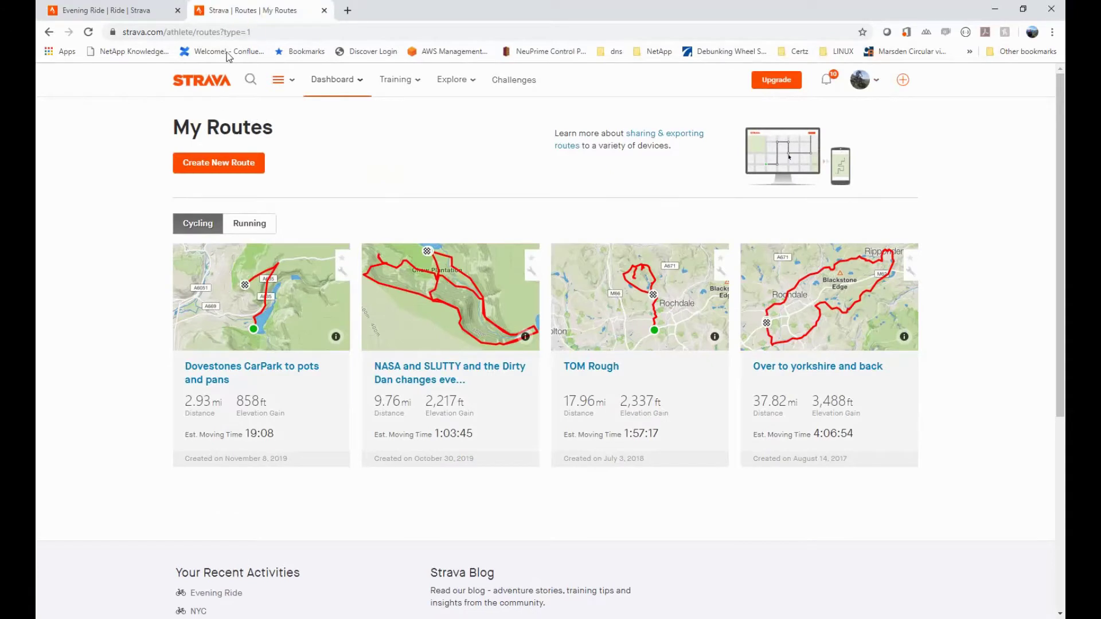
click(251, 81)
text(ste)
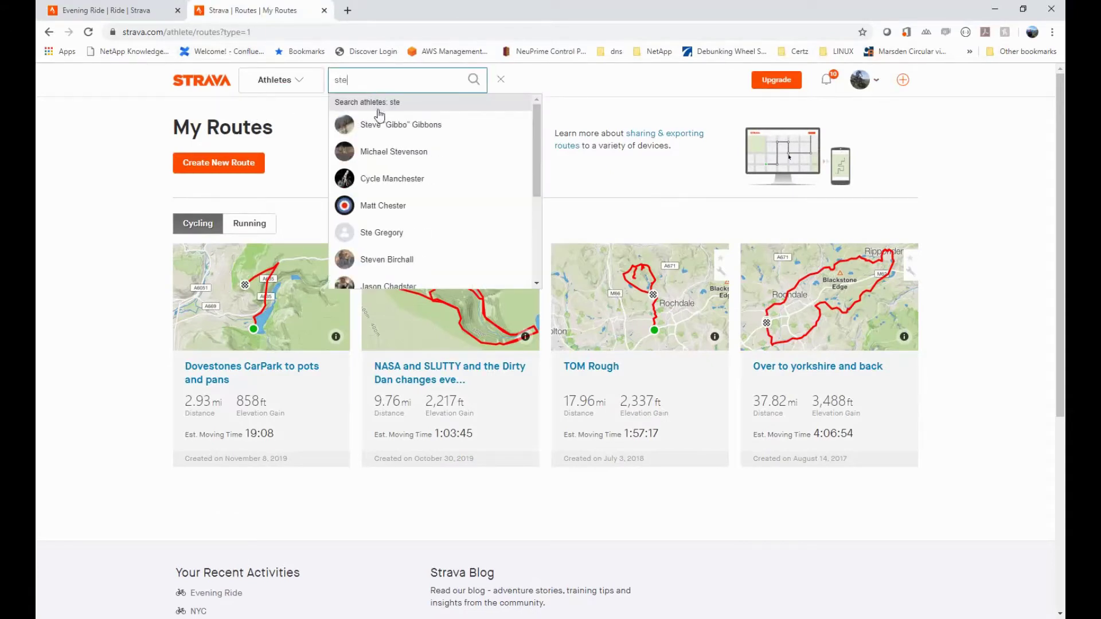
scroll(385, 205, down, 2)
scroll(385, 216, up, 1)
scroll(390, 227, down, 1)
click(392, 245)
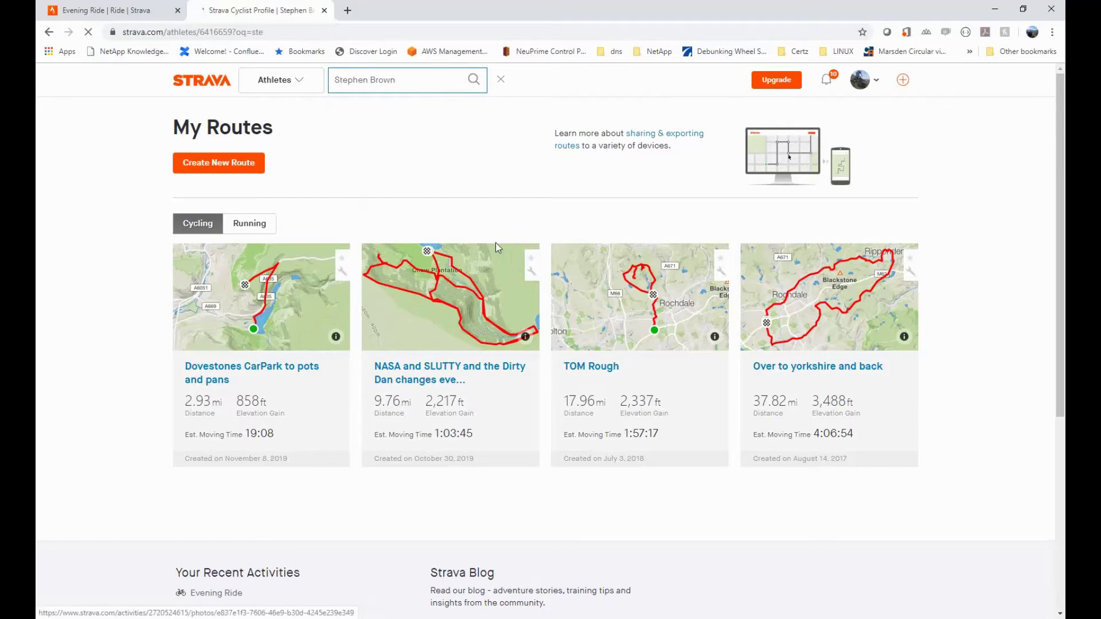
Step: Open the friend's November 13, 2019 Evening Ride from the activity feed on their profile
scroll(495, 243, down, 8)
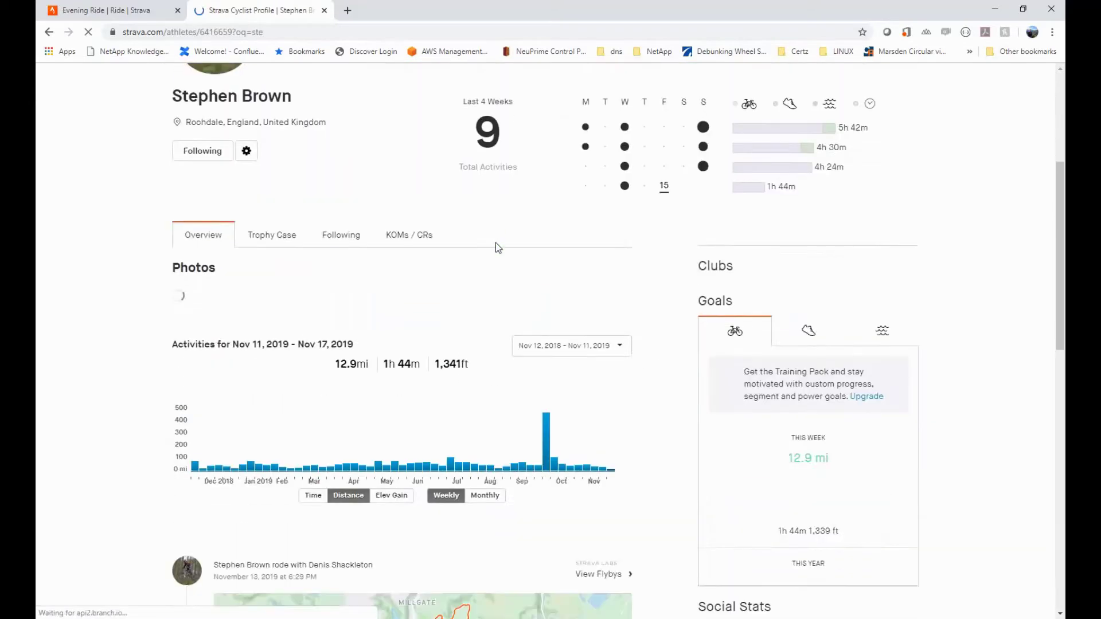
scroll(495, 242, down, 4)
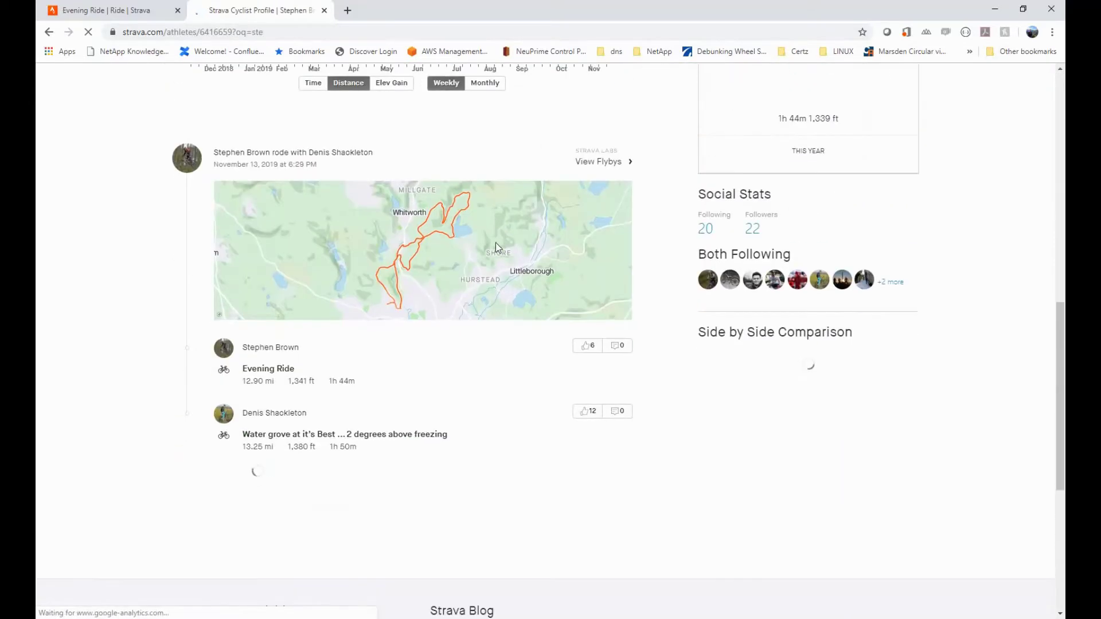
click(268, 370)
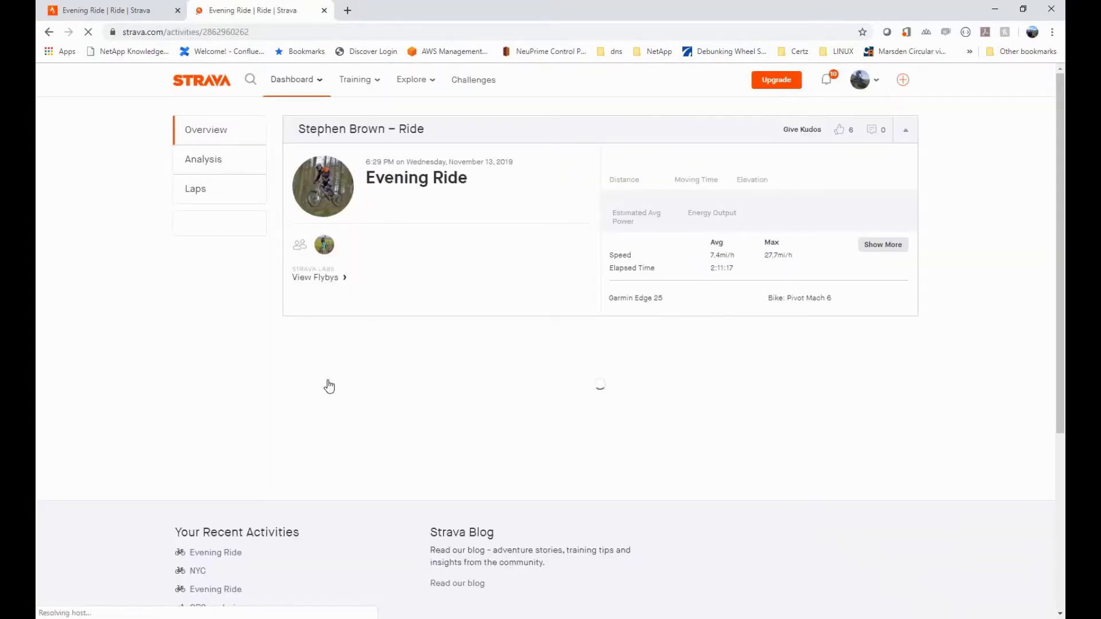
Step: Try to download the friend's ride as a GPX file from its map and read the Summit feature notice
scroll(330, 386, down, 1)
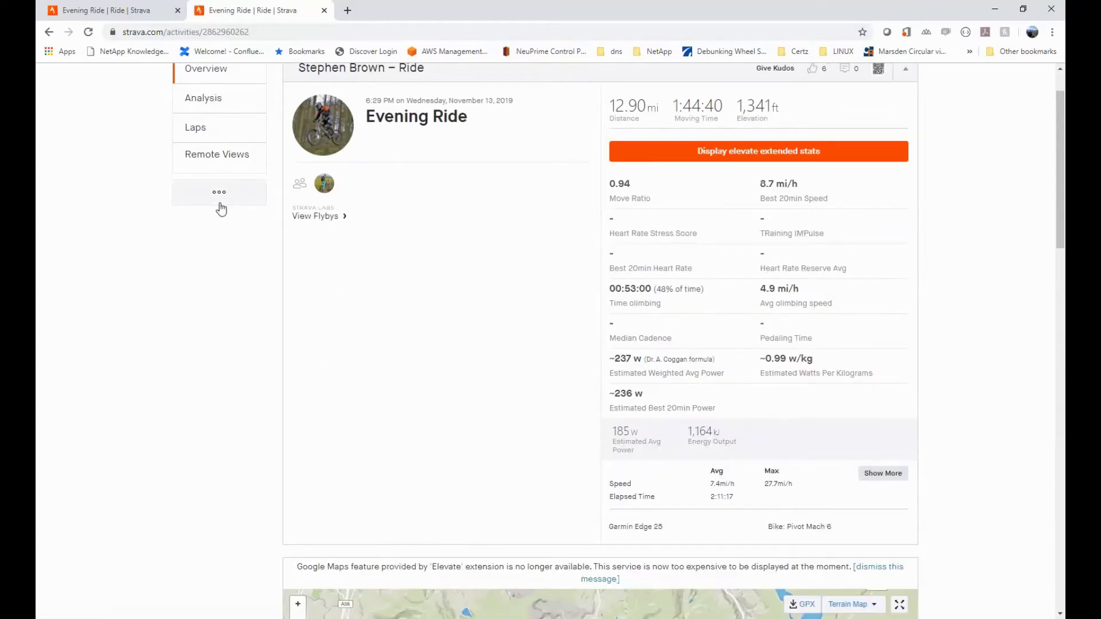
scroll(485, 357, down, 5)
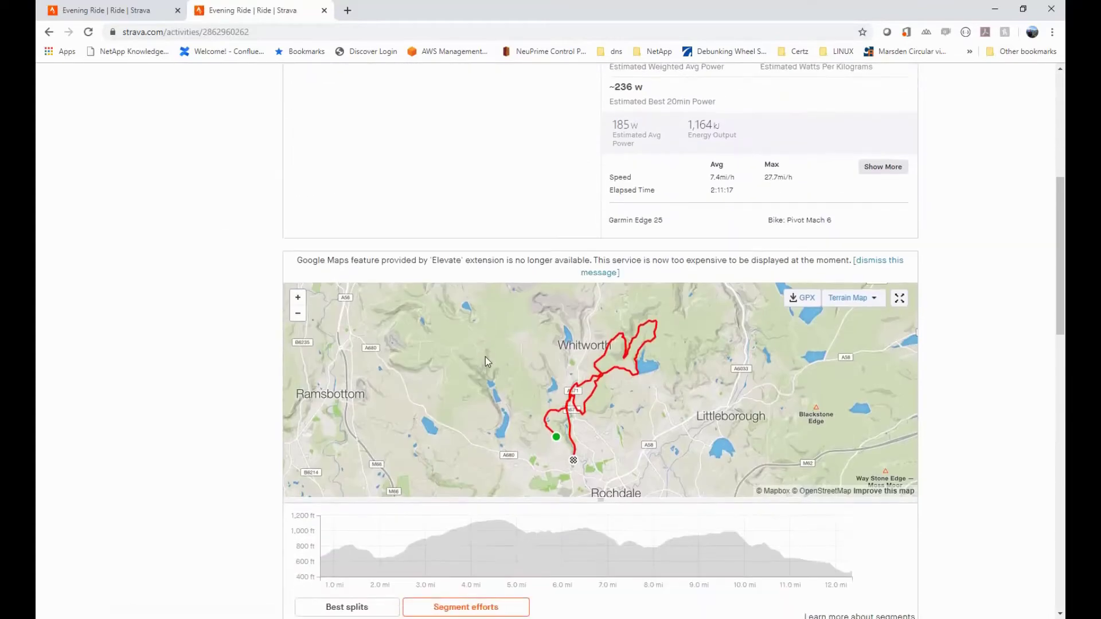
click(805, 309)
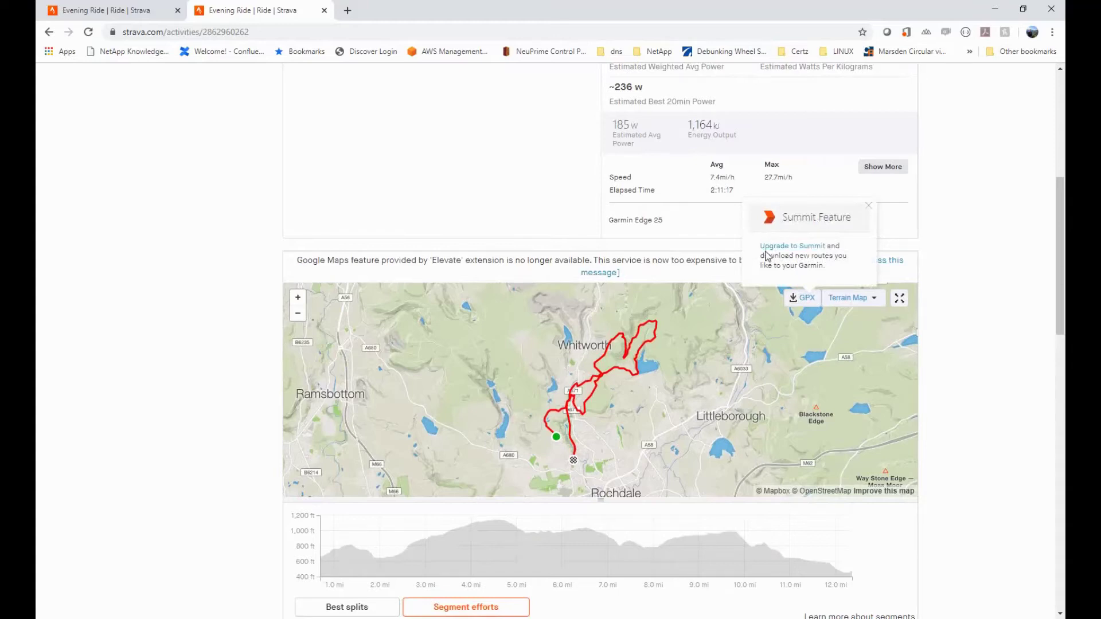
drag(847, 271, 760, 245)
Step: Create a route from the friend's Evening Ride in Route Builder and show the nearby segments
scroll(381, 187, up, 5)
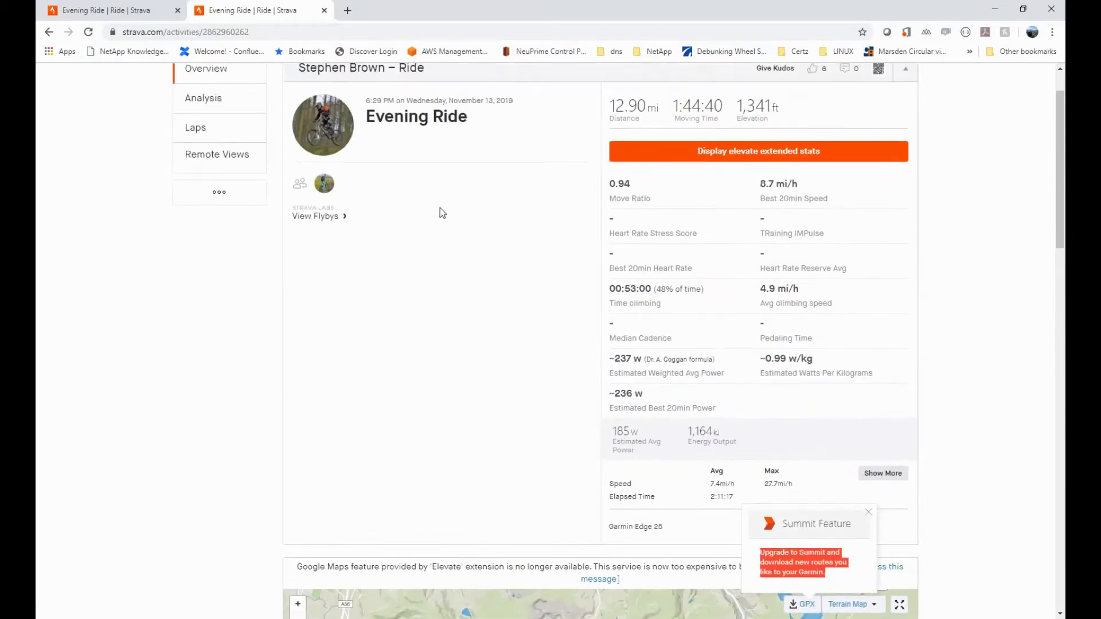
scroll(430, 212, up, 1)
mouse_move(218, 252)
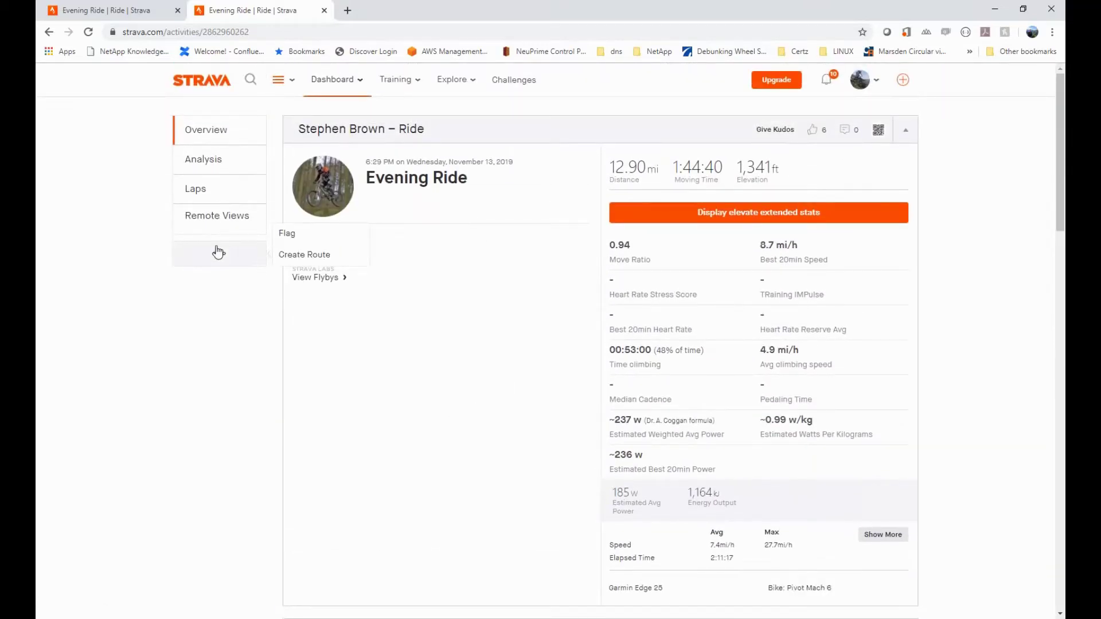
click(305, 255)
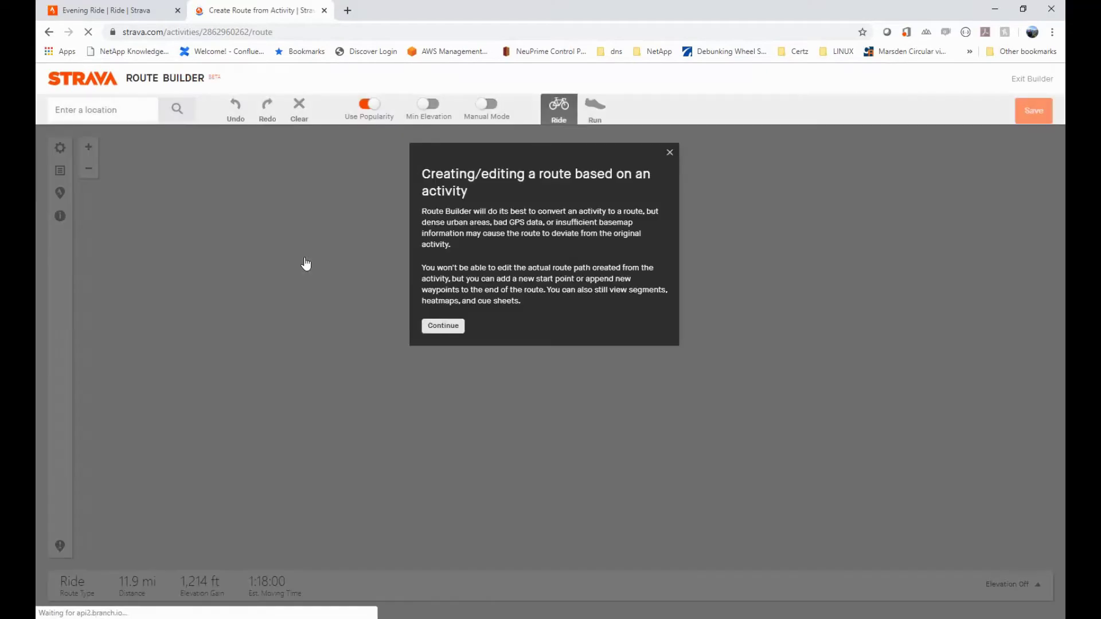
click(449, 331)
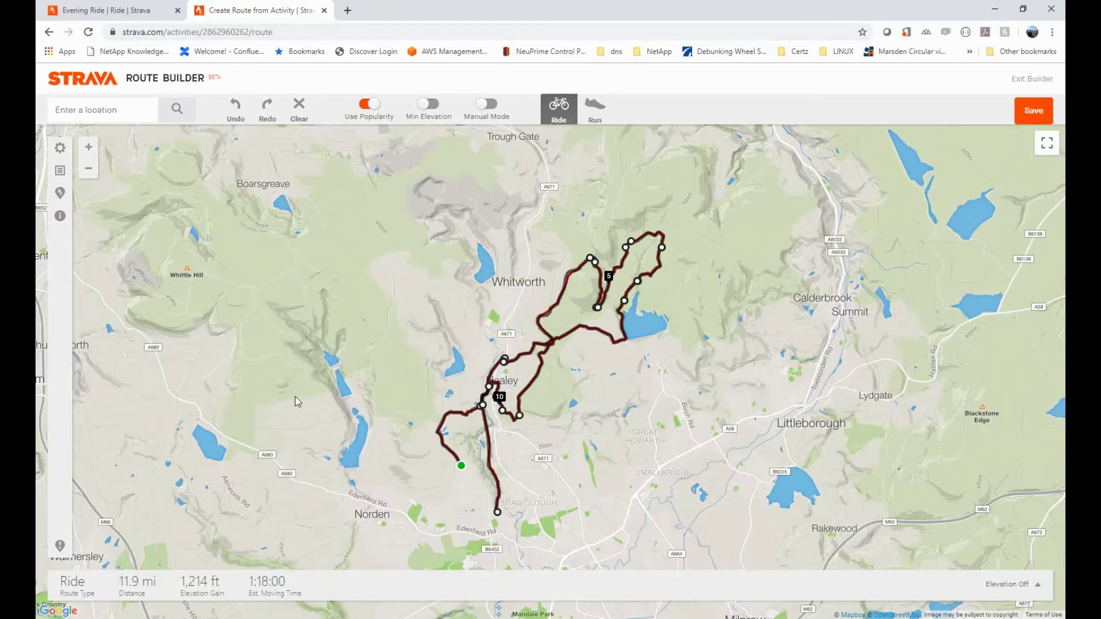
click(60, 193)
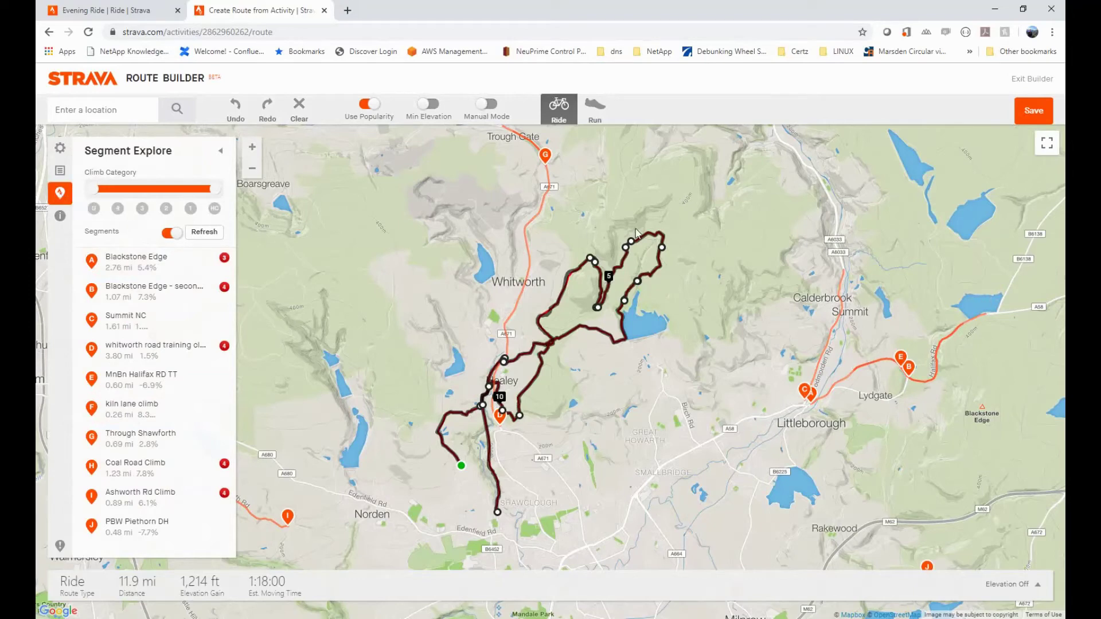
Step: Save the route with ride type MTB, the name "Evening Ride of SB's" and the description "GPX FILE"
click(1038, 112)
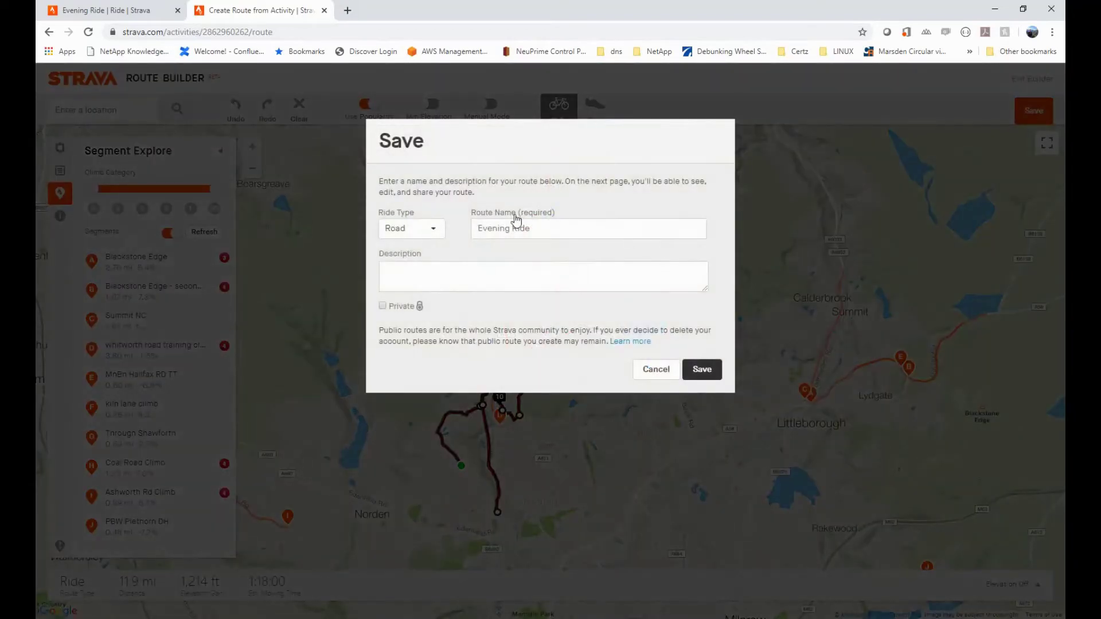
click(422, 229)
click(423, 268)
click(576, 236)
text(od)
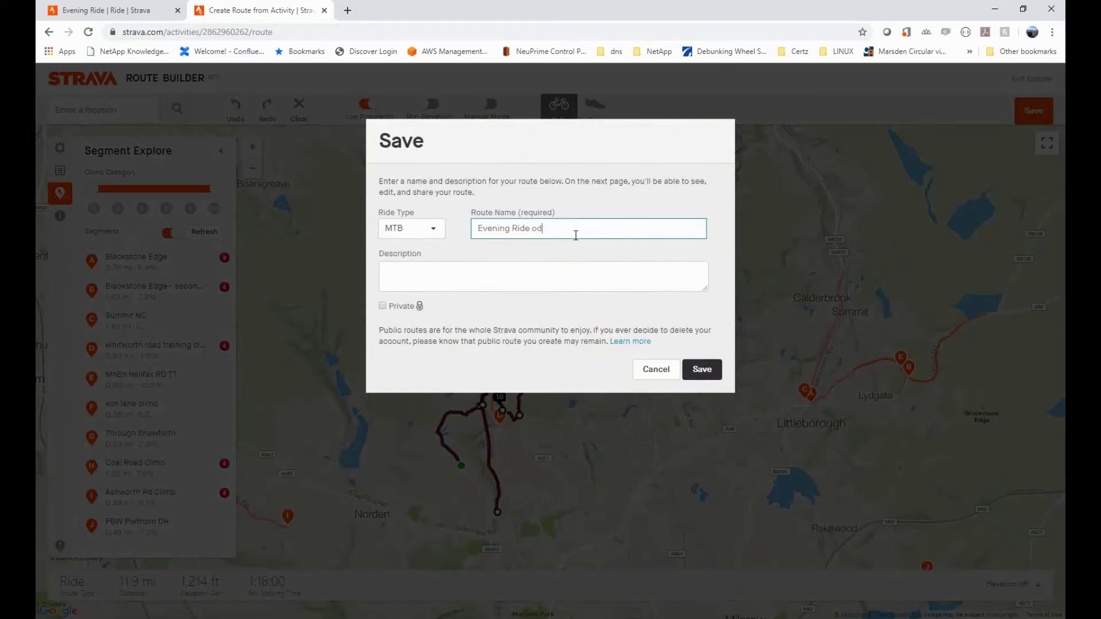
key(BackSpace)
text(f SB's)
key(Tab)
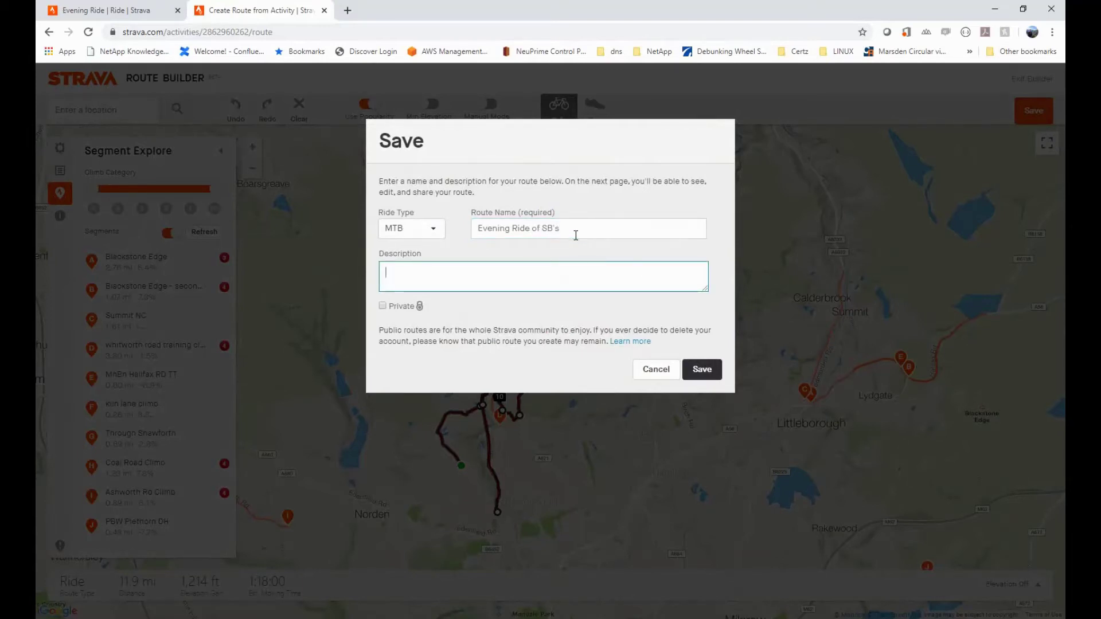
text(GPX FILE)
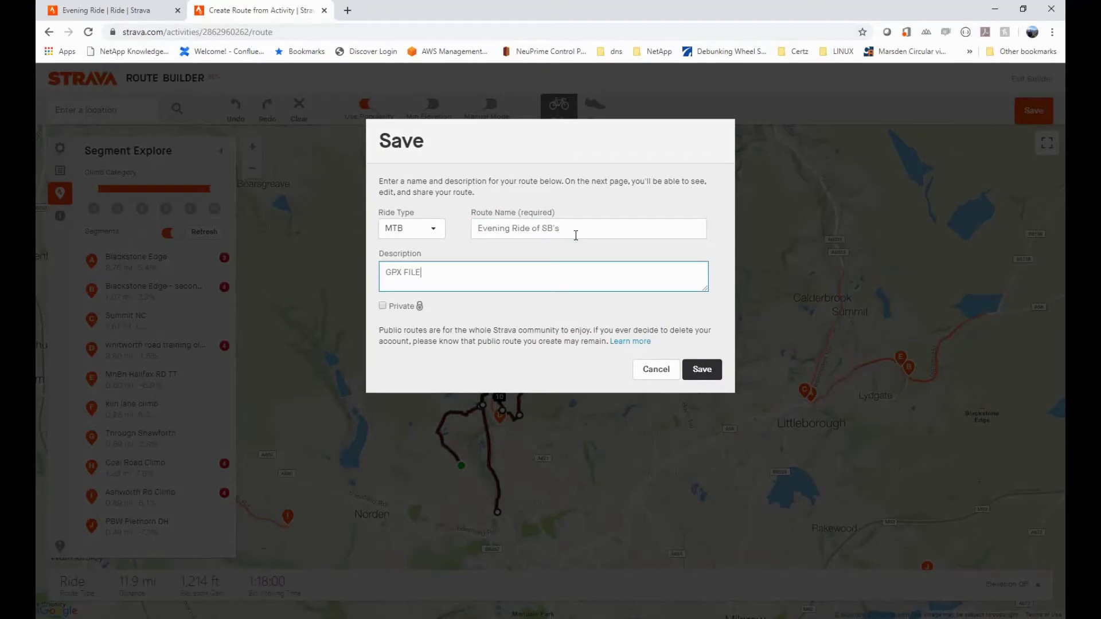
click(702, 369)
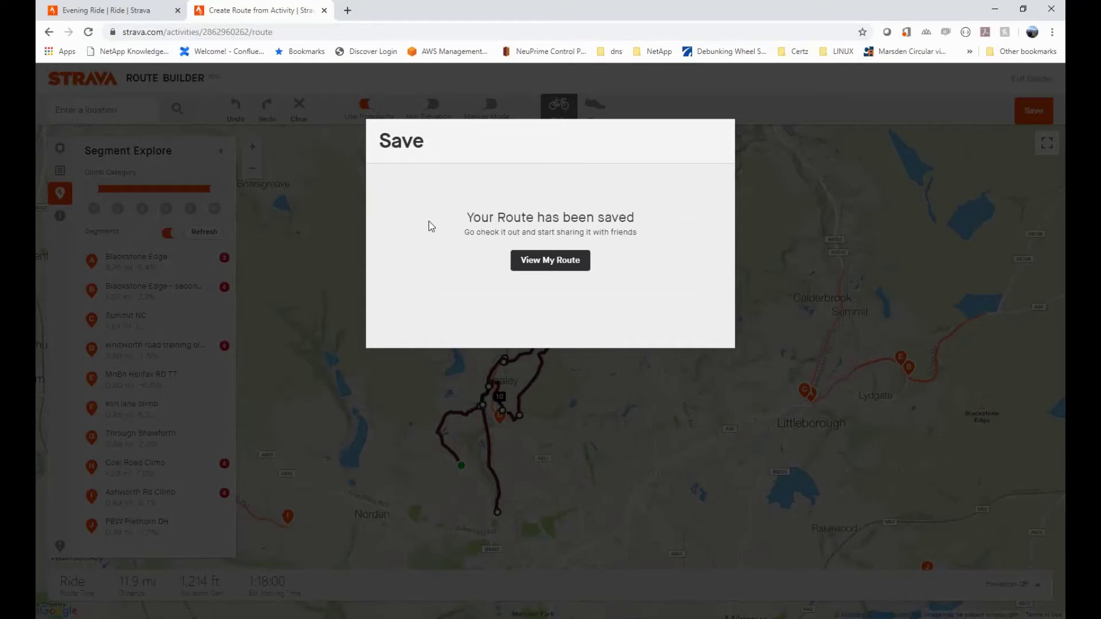
Step: Open the saved route's page and review its elevation profile and segment list
click(568, 261)
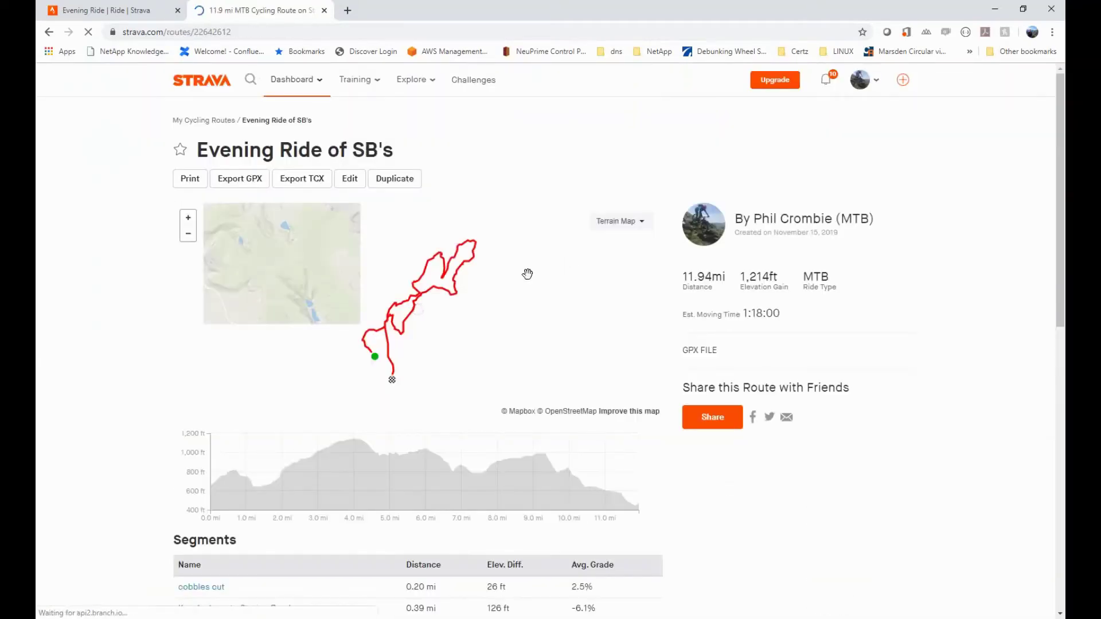
scroll(549, 491, down, 5)
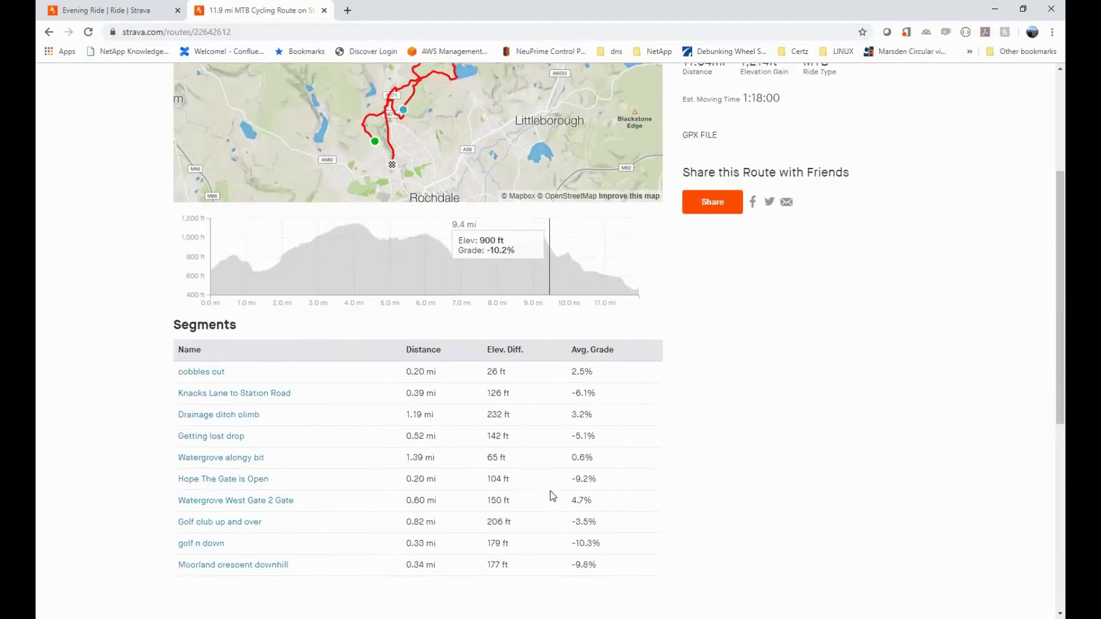
Step: Export the saved route "Evening Ride of SB's" as a GPX file and open the downloaded file in GPX viewer and recorder
scroll(552, 496, up, 5)
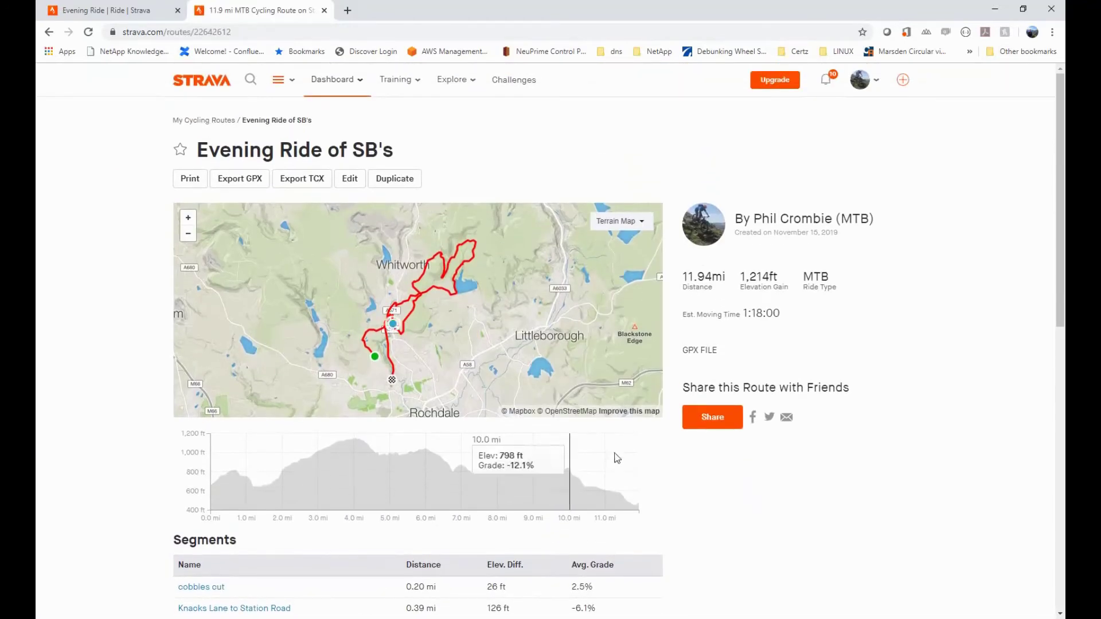
click(252, 182)
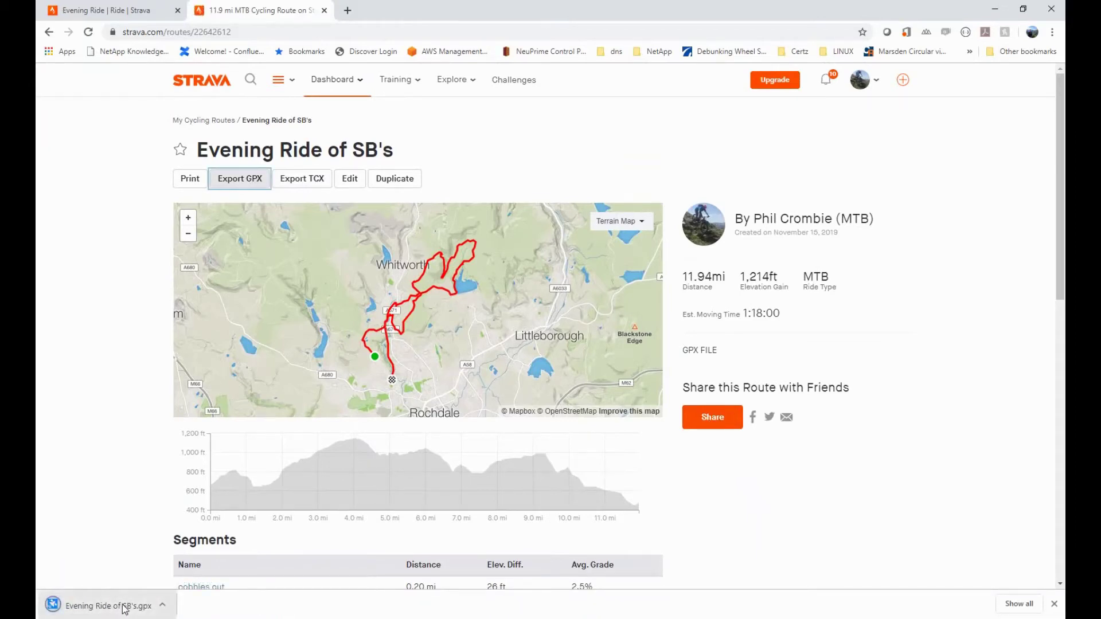
click(168, 607)
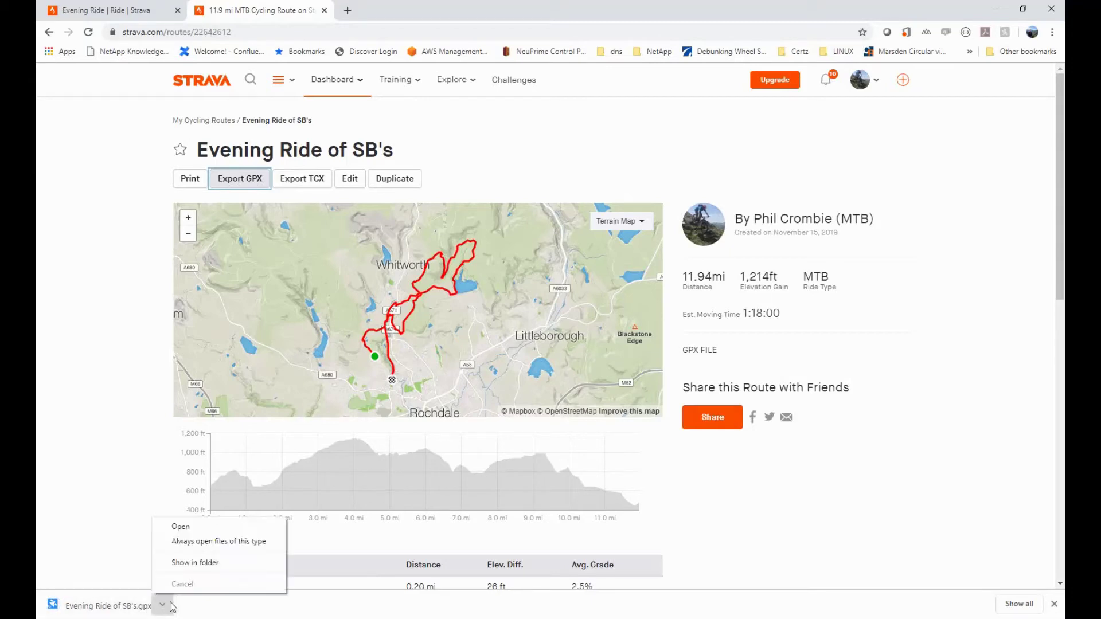
click(181, 527)
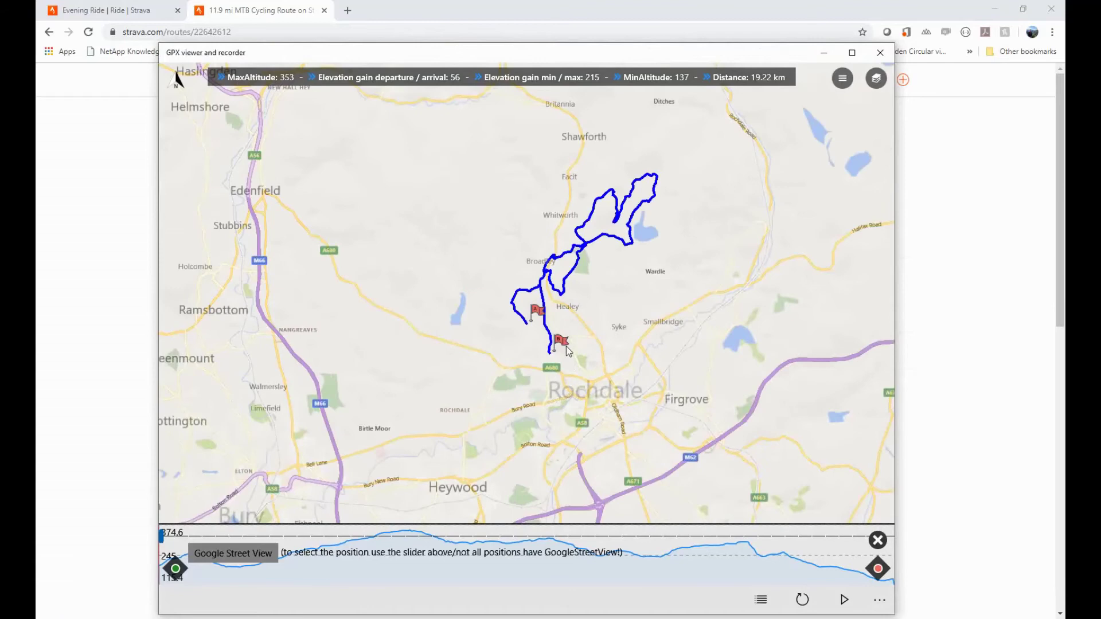
Step: Examine the exported track on the viewer's map at closer range and close the viewer
scroll(566, 347, up, 1)
drag(686, 237, 720, 239)
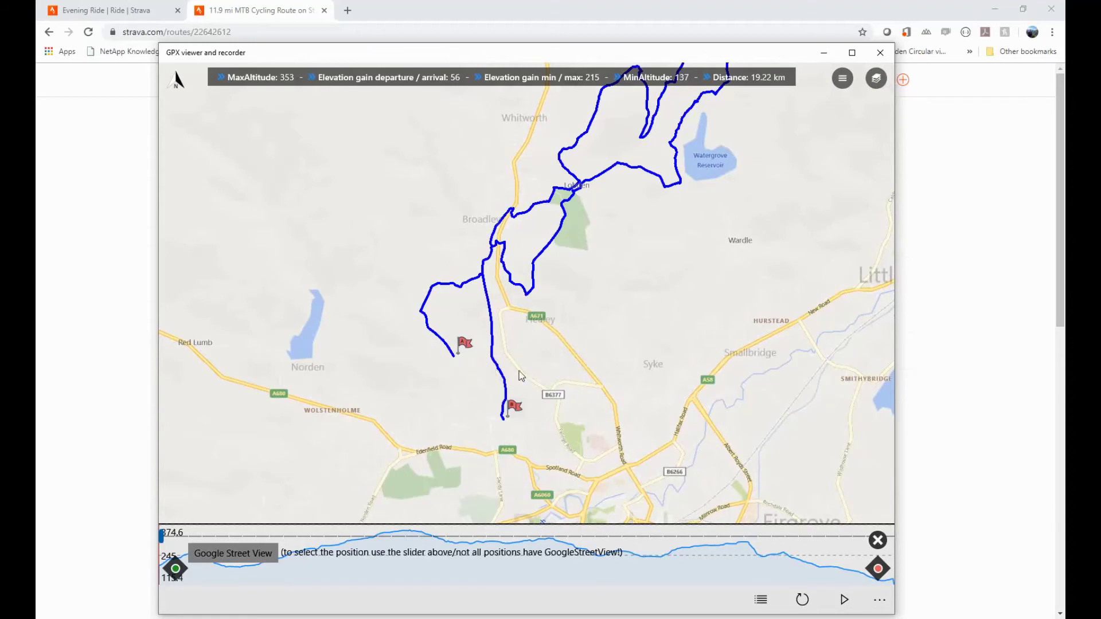
click(880, 52)
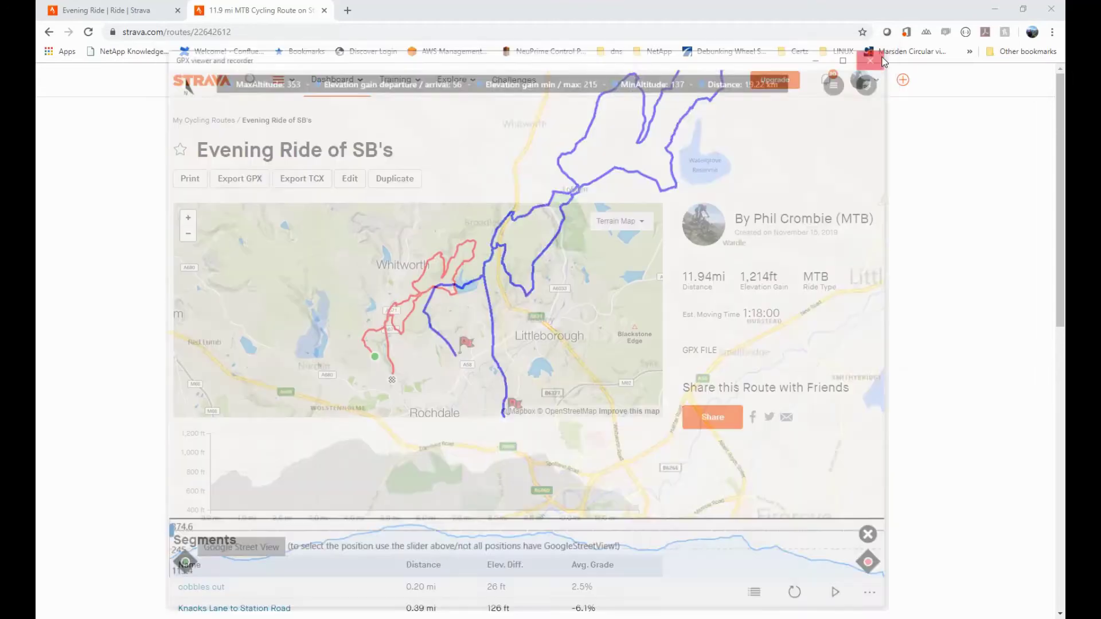
Step: Open the My Cycling Routes list and look through the saved cycling routes
scroll(711, 417, down, 1)
scroll(459, 287, up, 1)
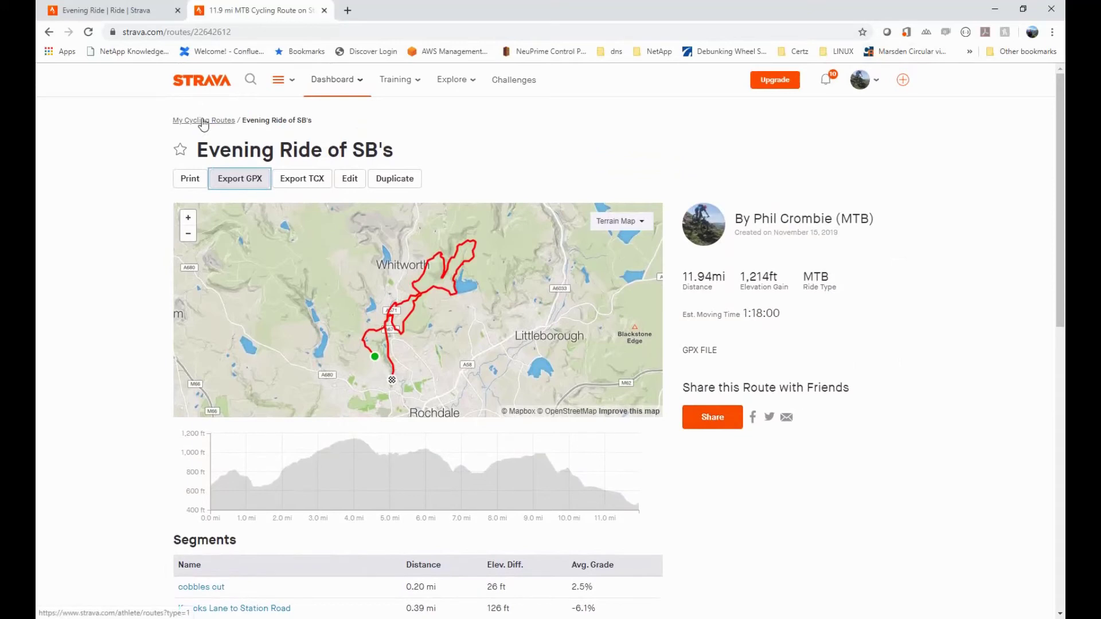
drag(153, 118, 225, 129)
click(225, 129)
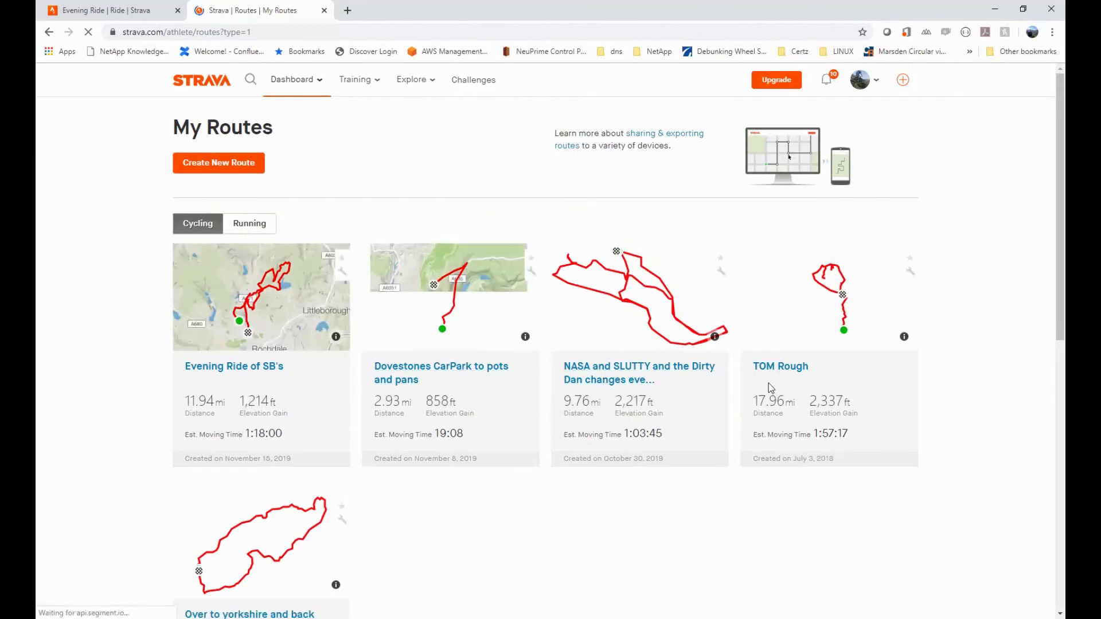
scroll(768, 383, down, 4)
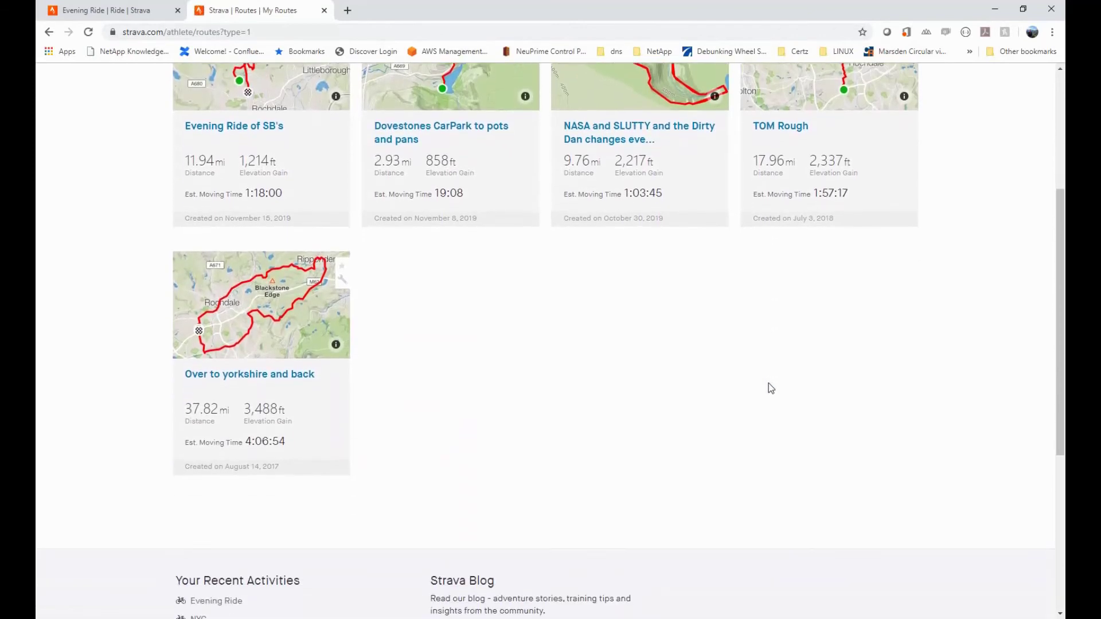
scroll(769, 383, down, 1)
scroll(768, 383, down, 2)
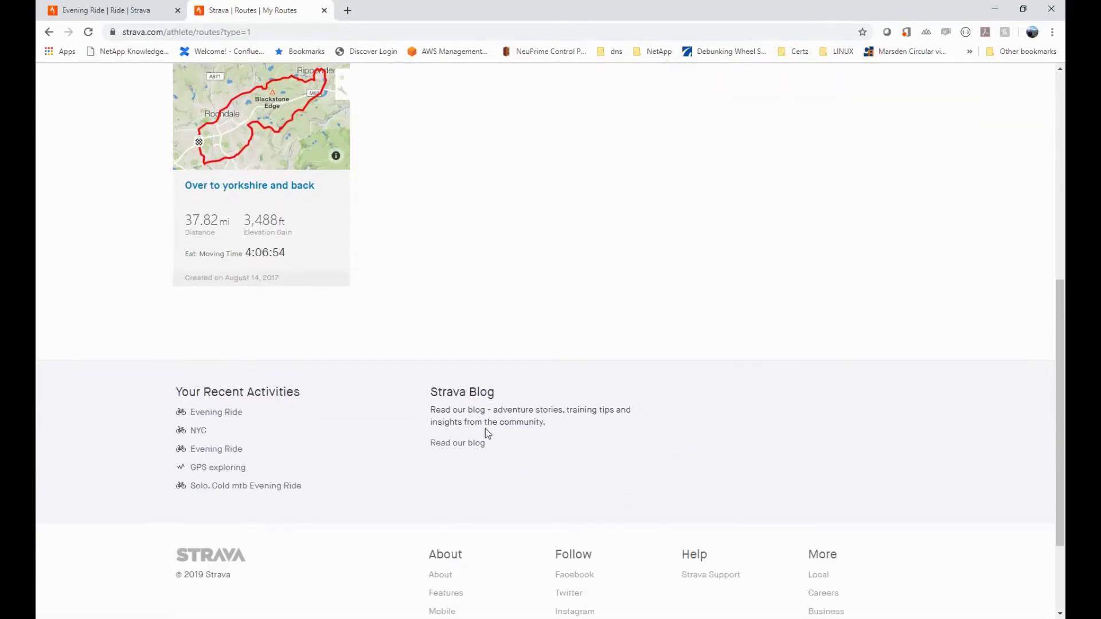
scroll(495, 428, up, 5)
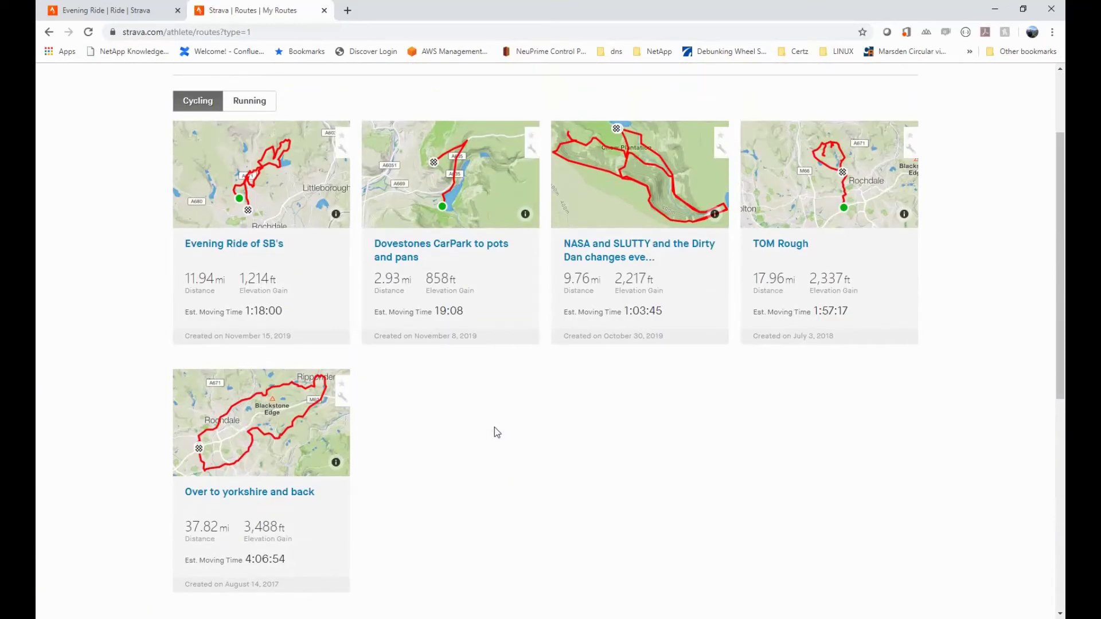
scroll(494, 428, down, 2)
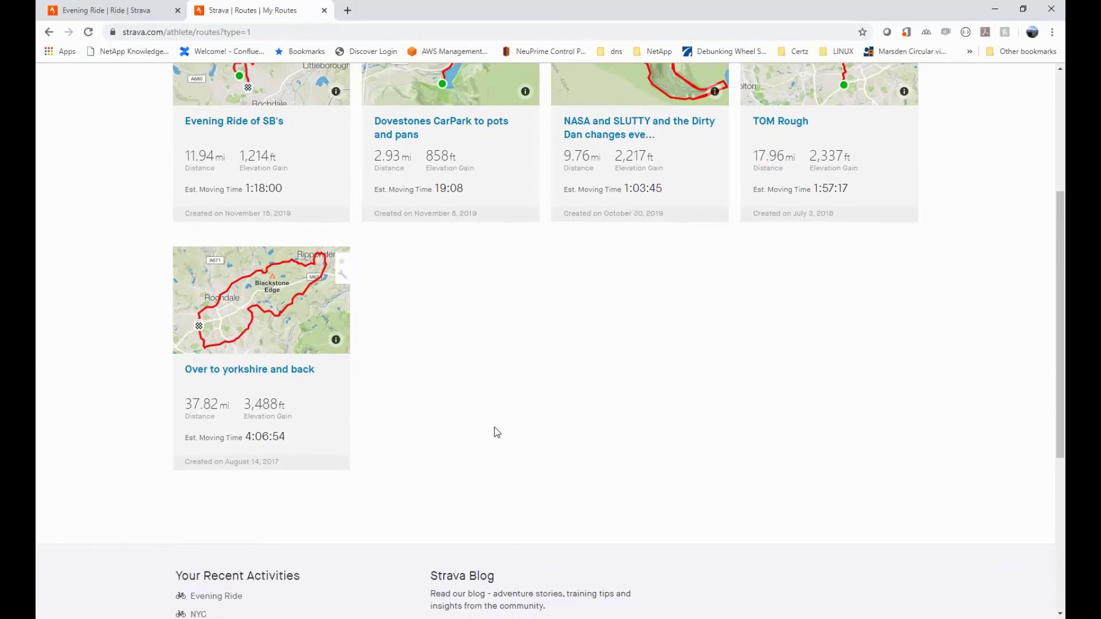